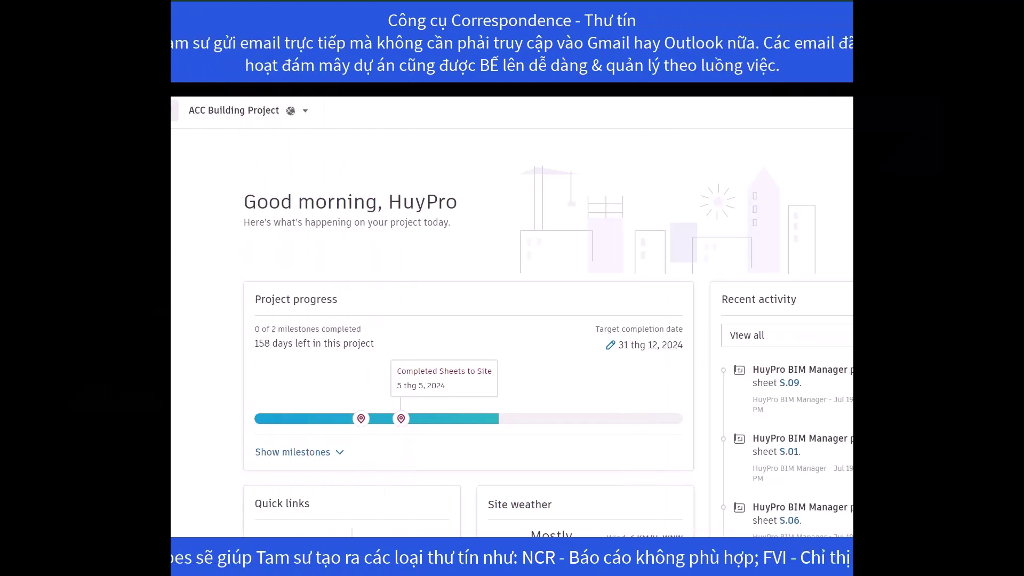
- Open the Correspondence tool of ACC Building Project in Build
click(64, 118)
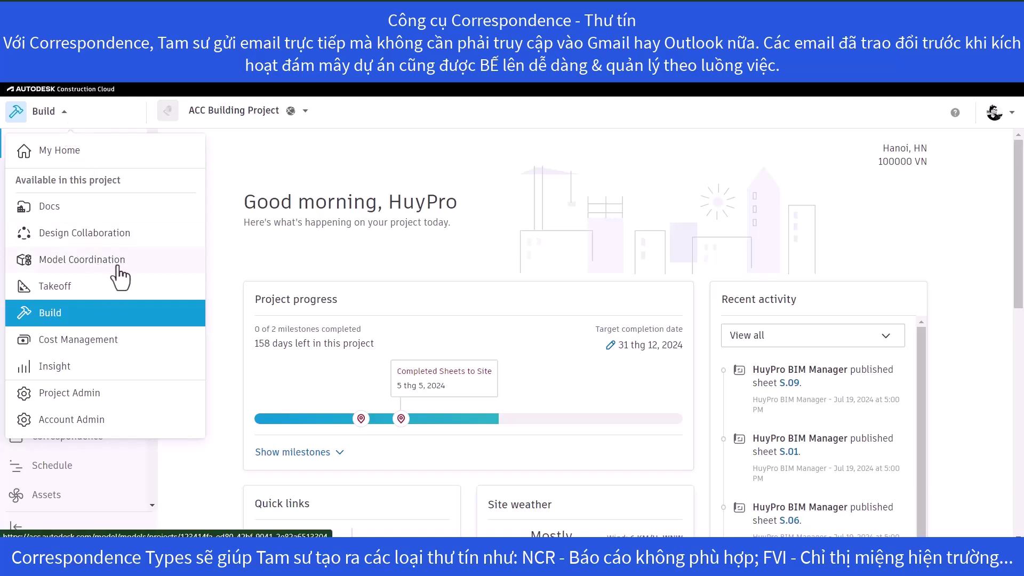
click(101, 318)
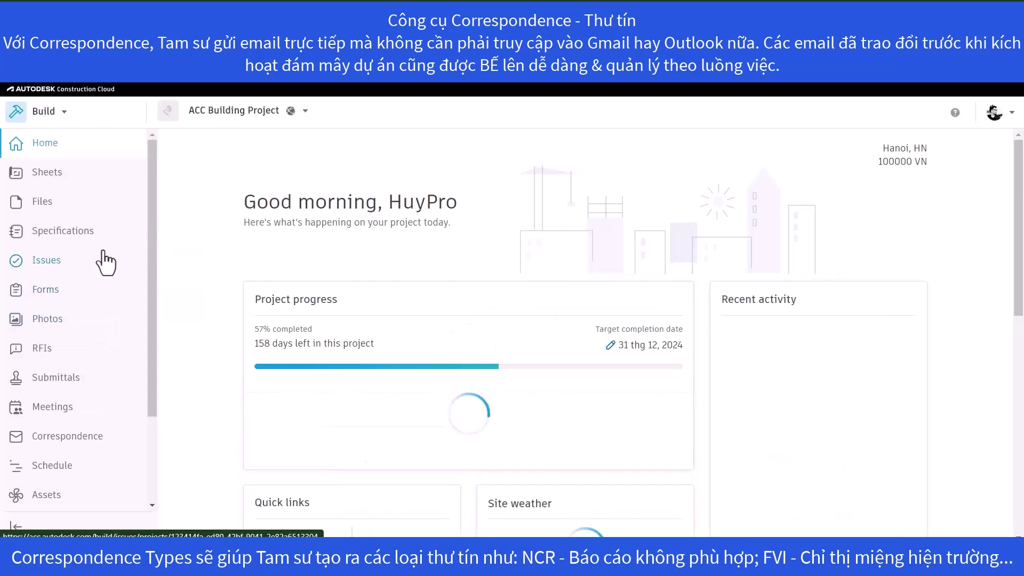
click(69, 446)
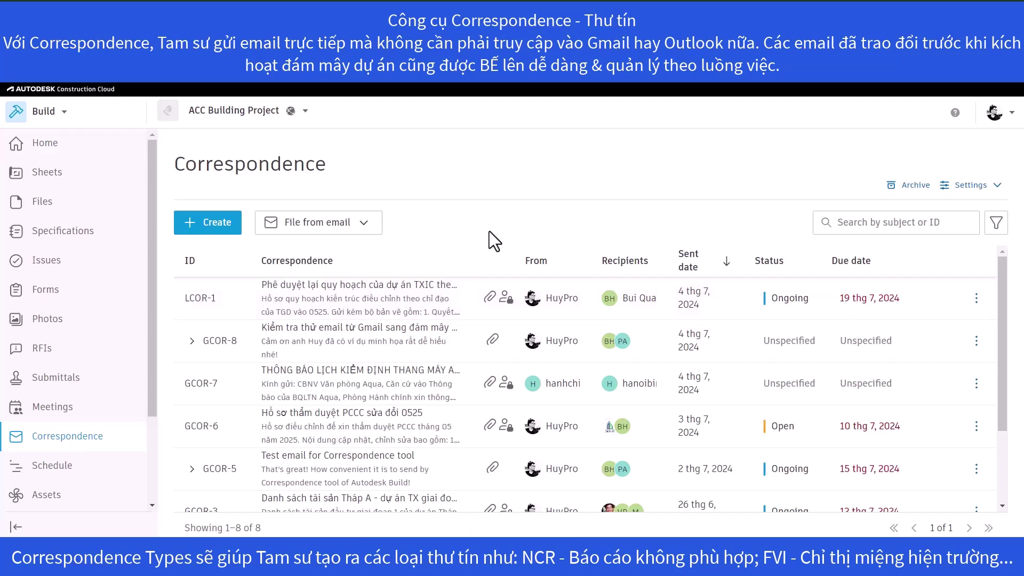
- Copy the project email address used for filing emails into the Correspondence tool
click(368, 231)
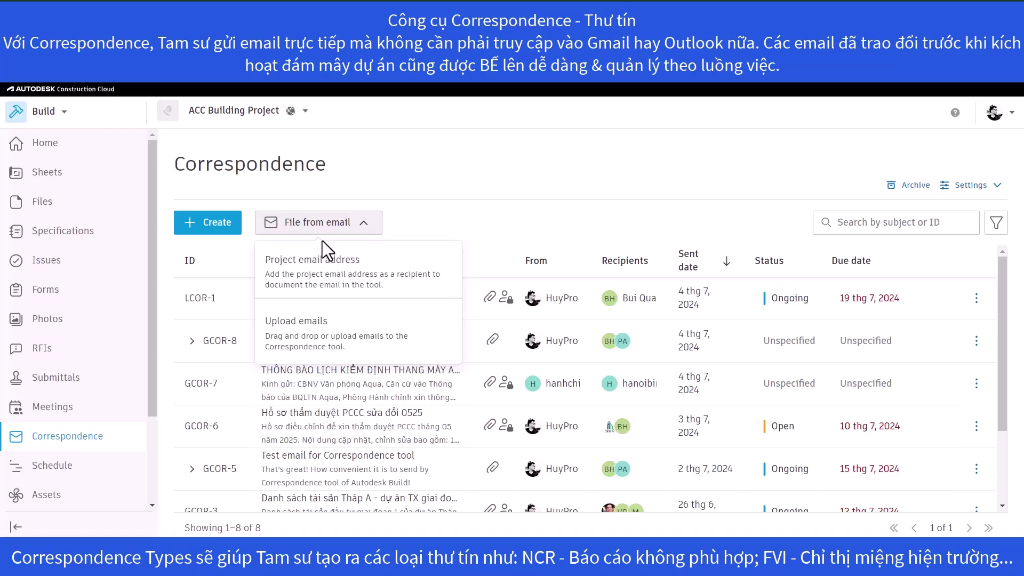
click(330, 275)
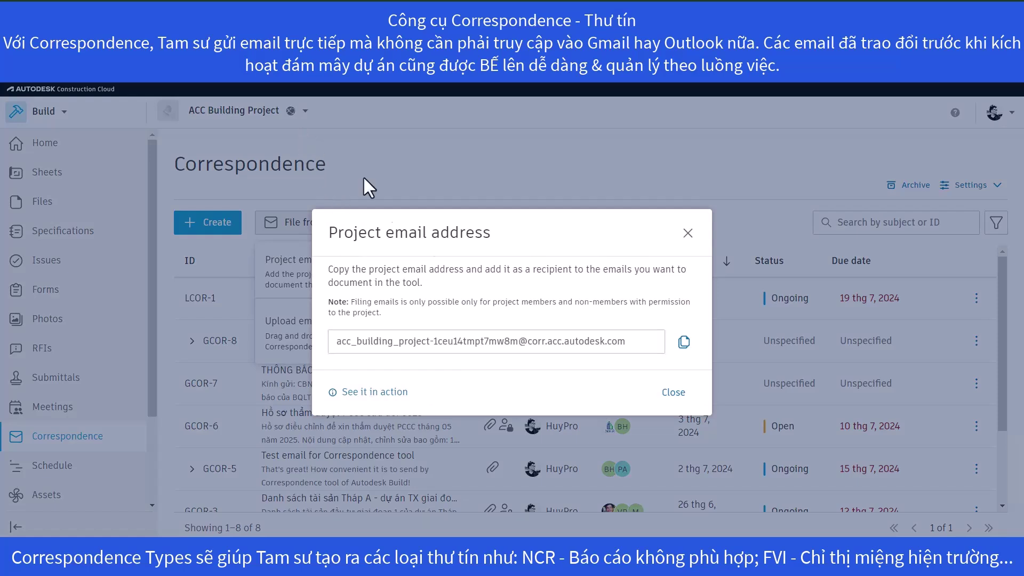
click(682, 346)
click(673, 392)
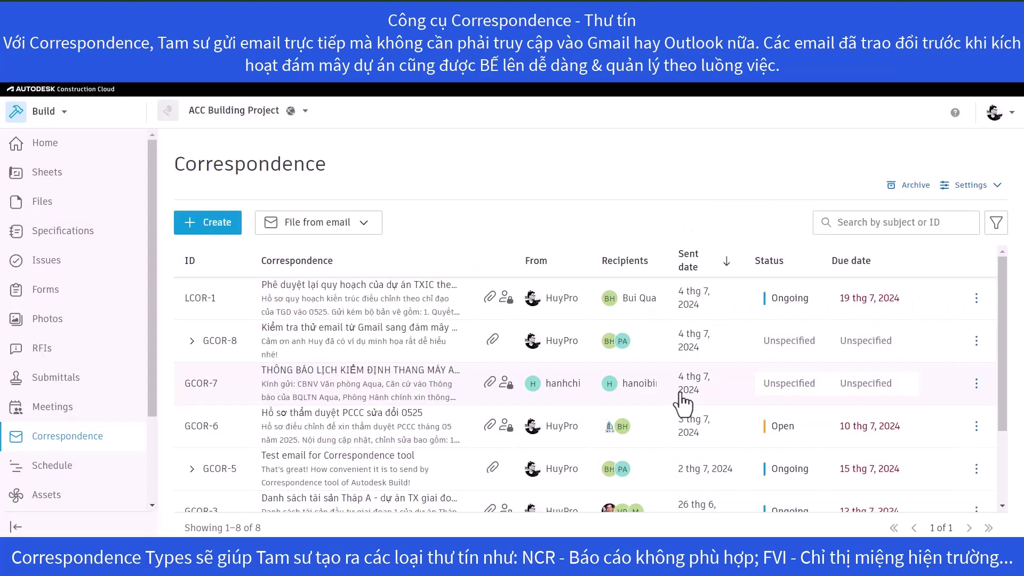
- Switch to Google Contacts in a new browser tab
key(ctrl+t)
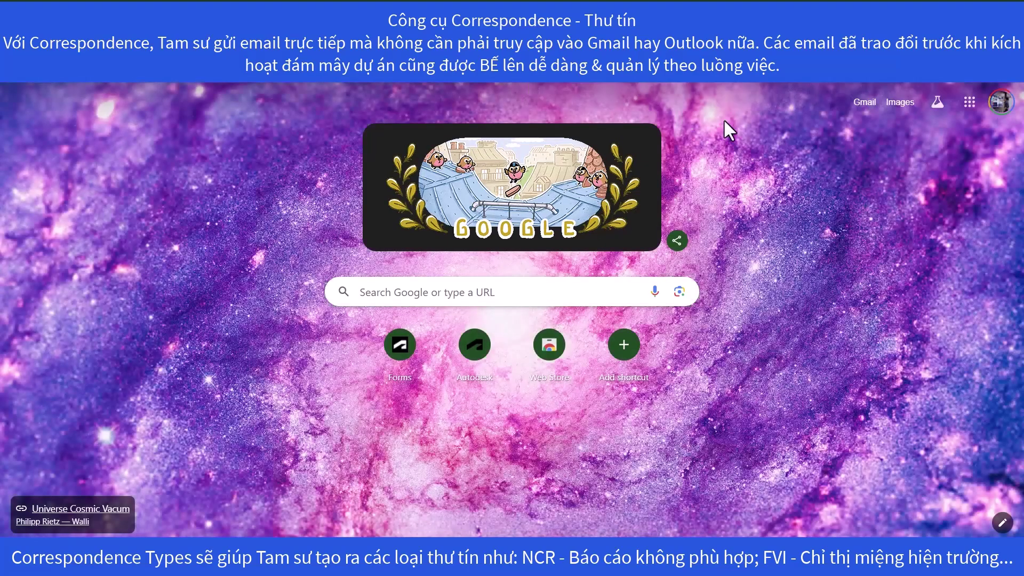
click(969, 102)
scroll(935, 299, down, 1)
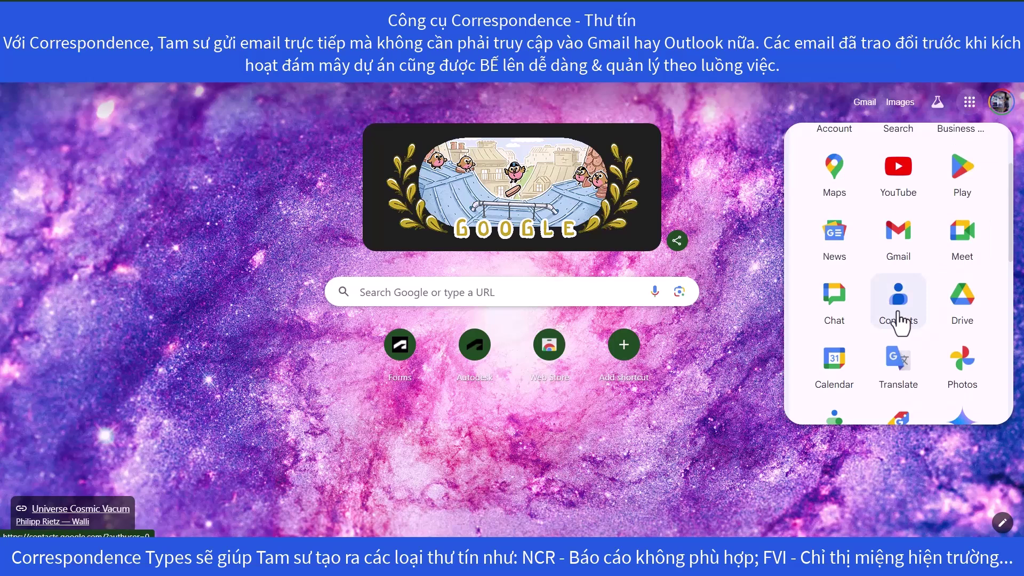
click(900, 323)
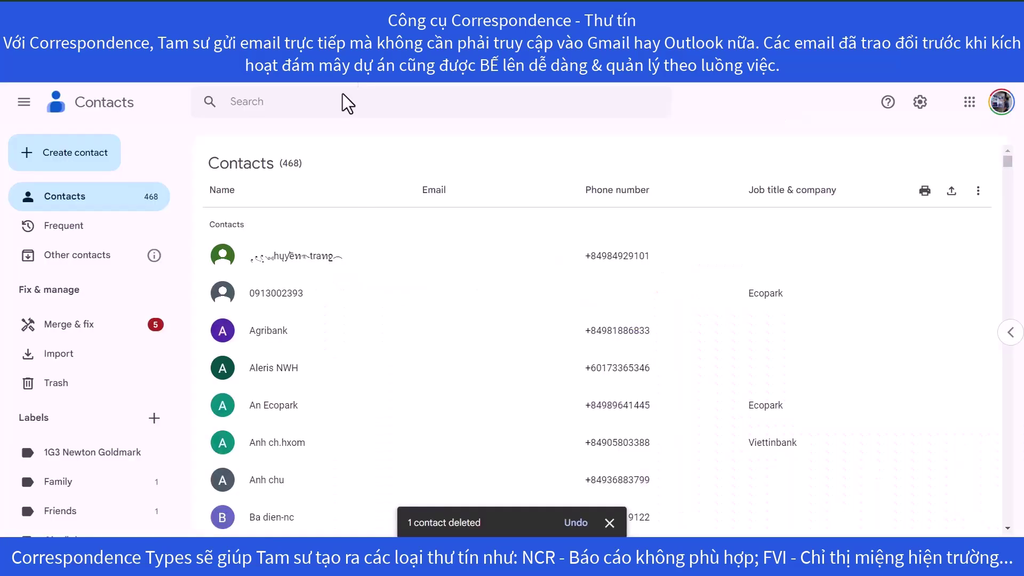
- Create multiple contacts at once from the copied project email address and the name "ACC Teams Email"
click(71, 170)
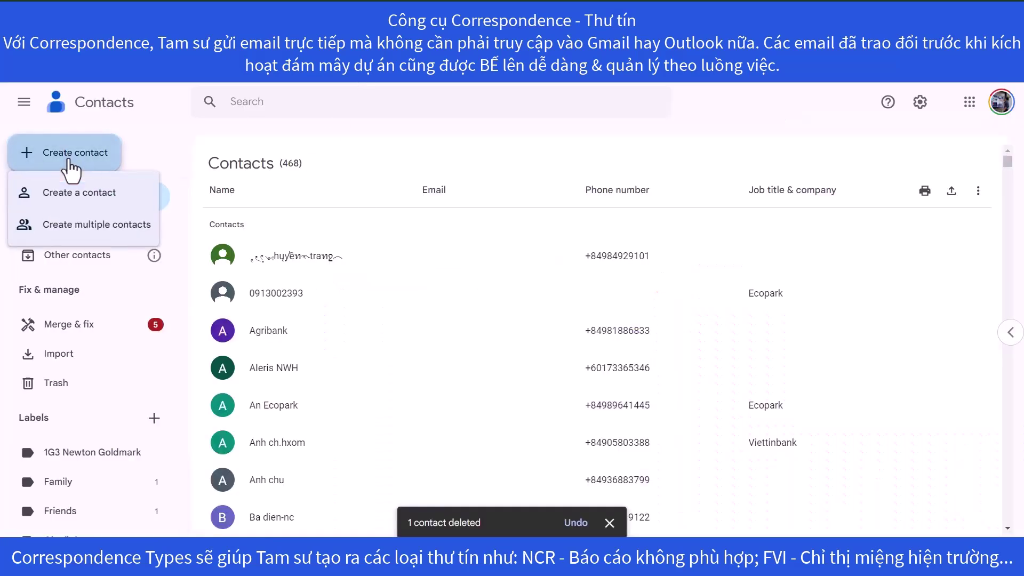
click(95, 230)
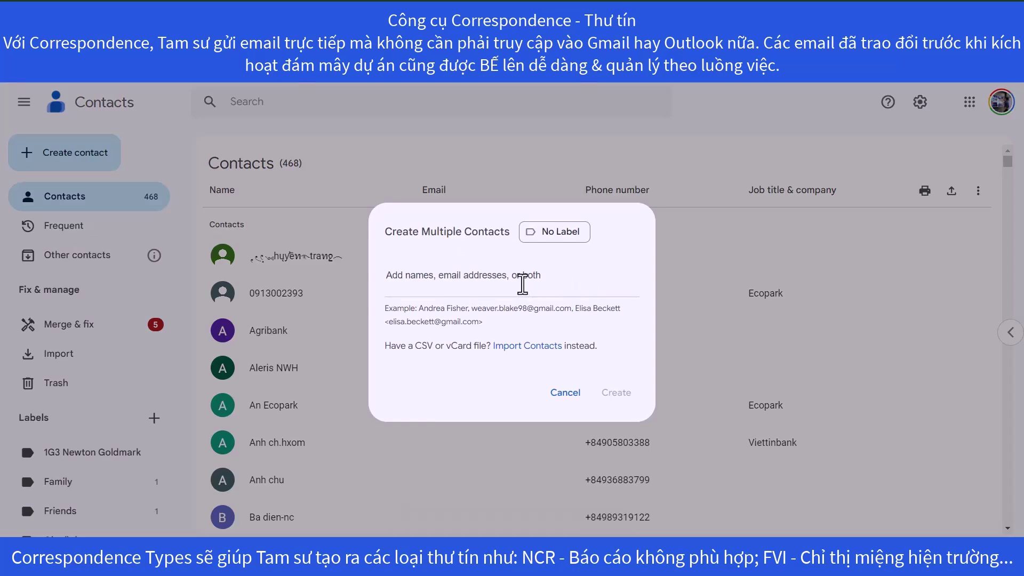
key(ctrl+v)
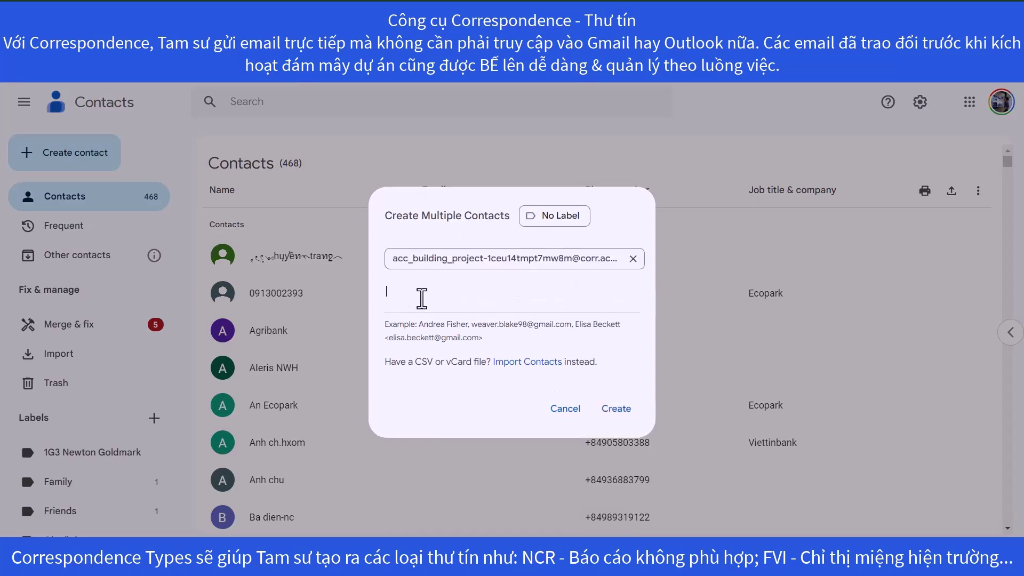
text(ACC Teams Email)
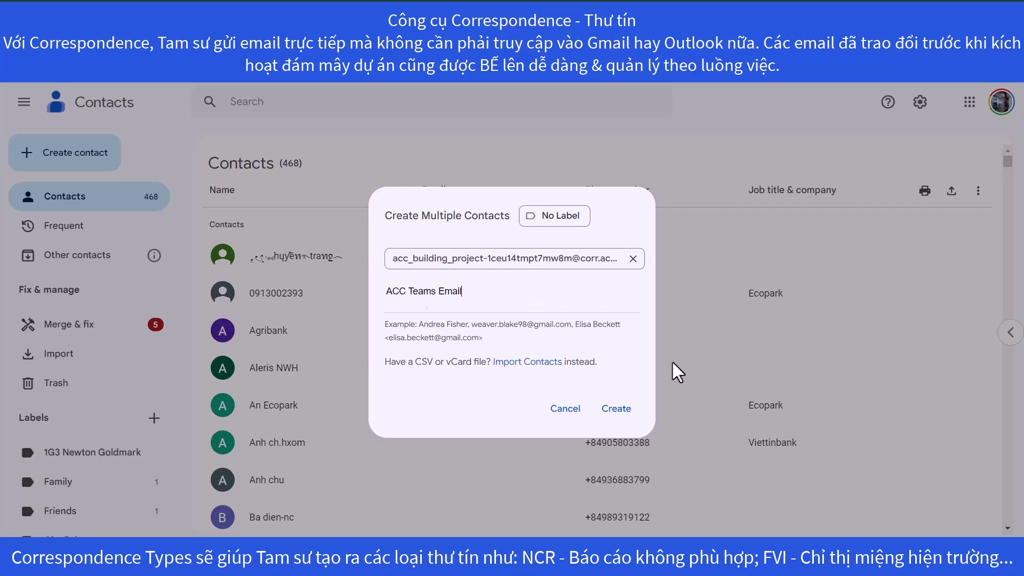
click(617, 409)
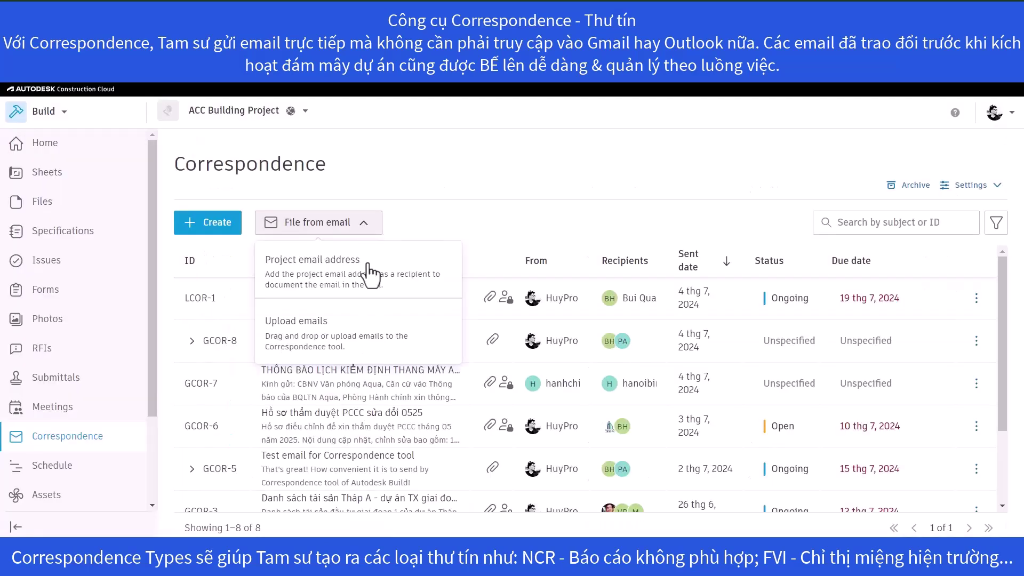
- Start an email upload in Correspondence and add the message "BIM cơ điện dự án HLNOH" from the Outlook inbox
click(331, 331)
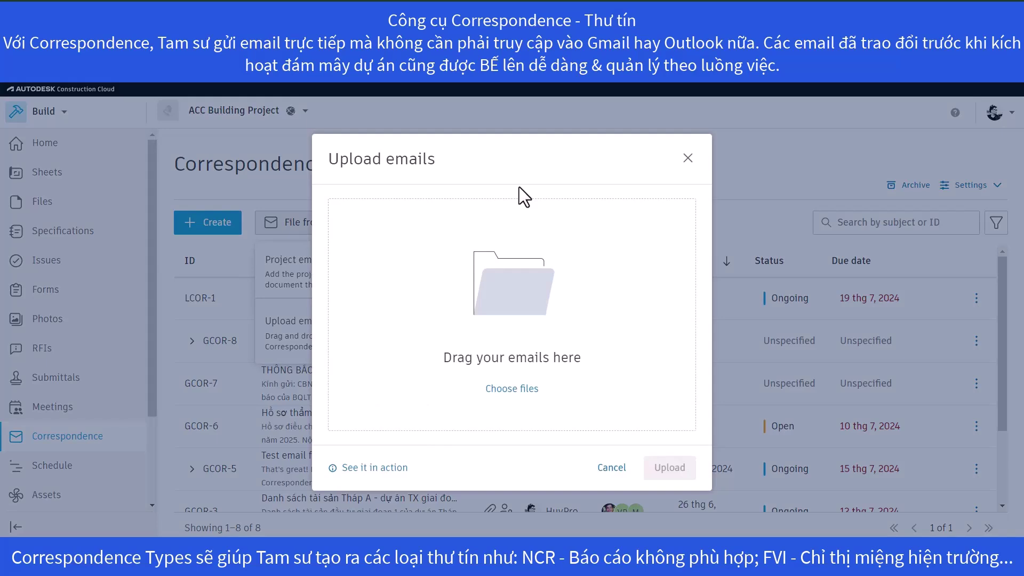
mouse_move(524, 563)
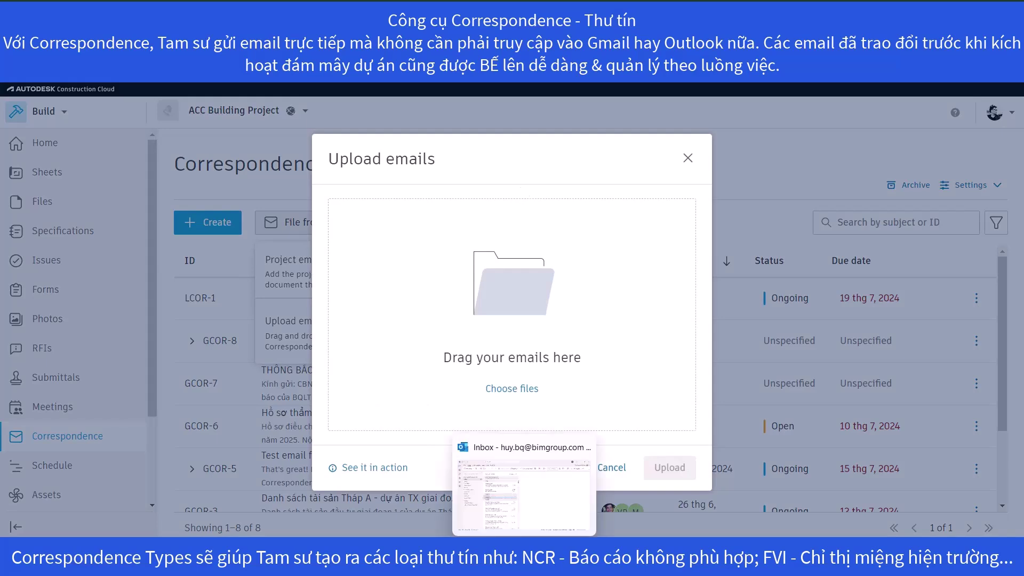
click(524, 496)
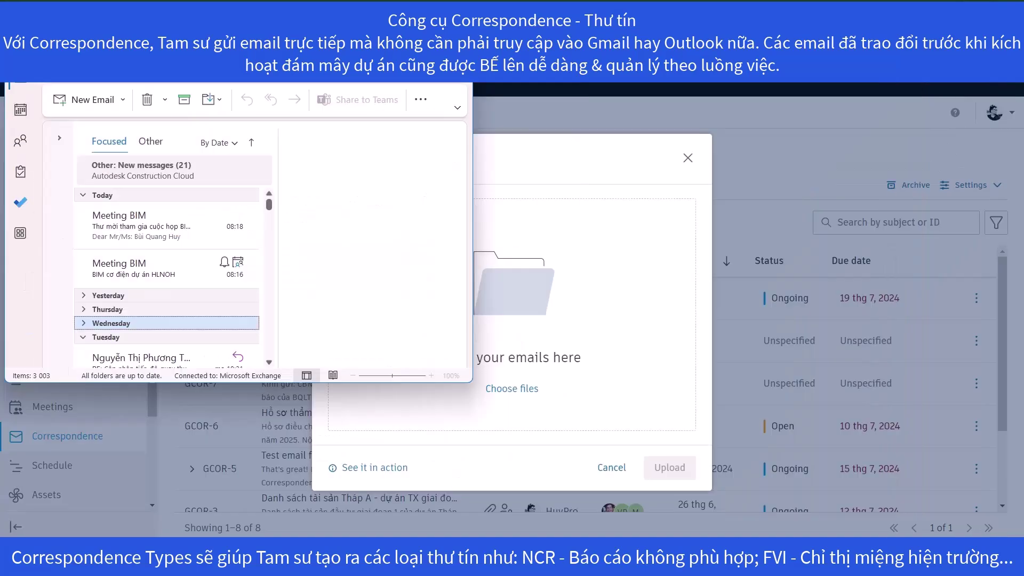
drag(240, 74, 211, 55)
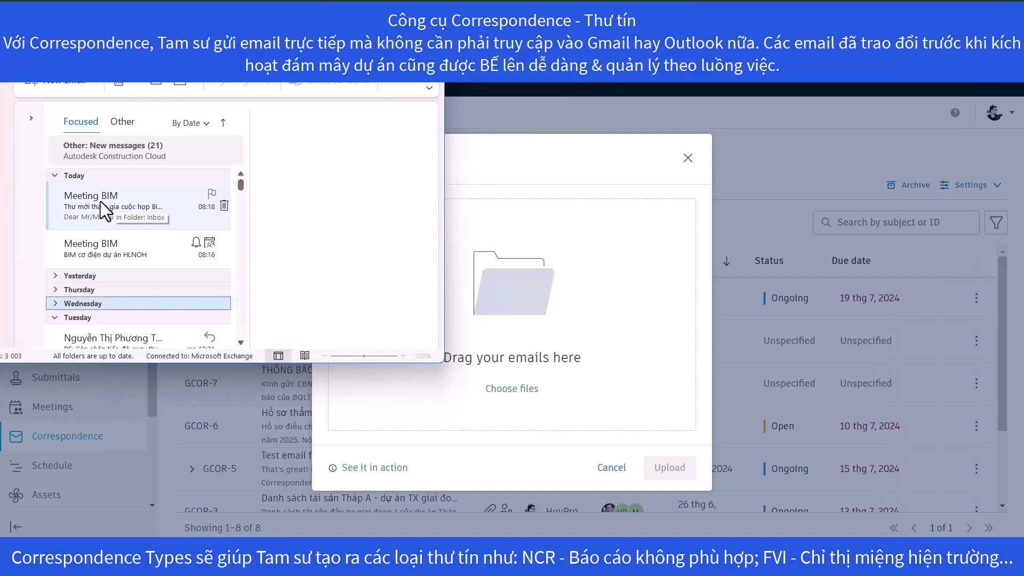
drag(85, 247, 507, 333)
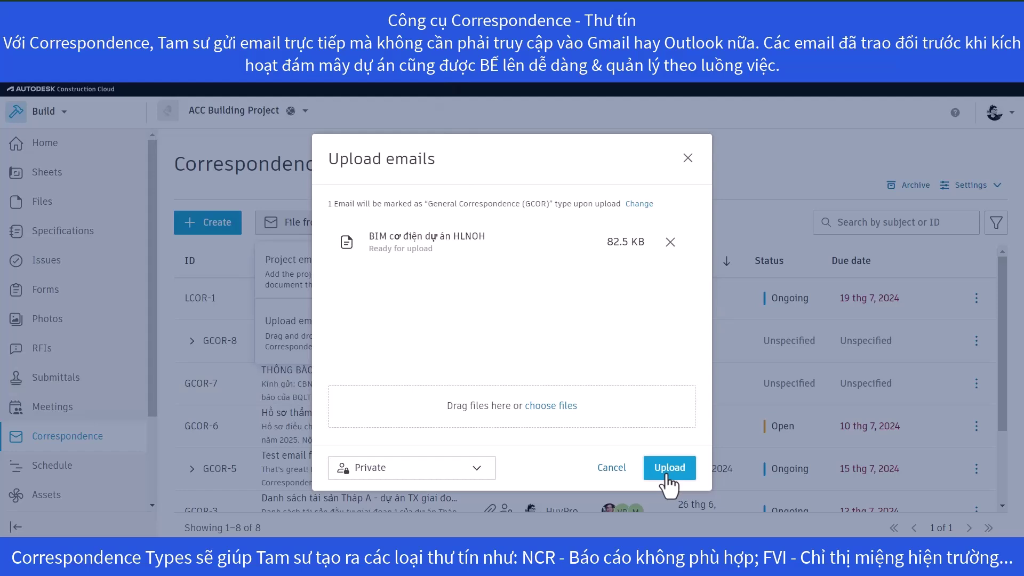
- Upload the added email with Private visibility, finish the upload and open its new correspondence entry
click(482, 472)
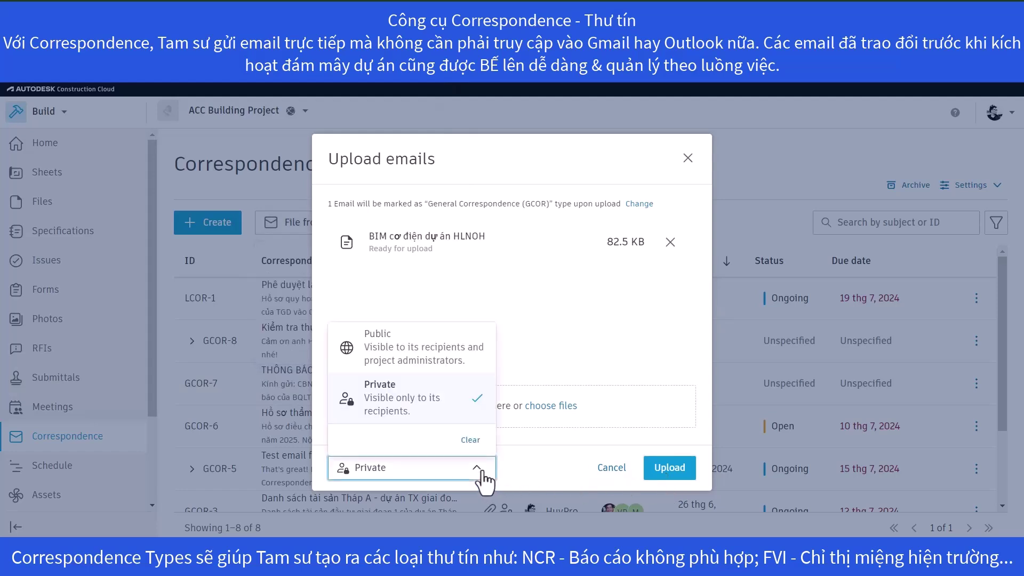
click(416, 409)
click(669, 467)
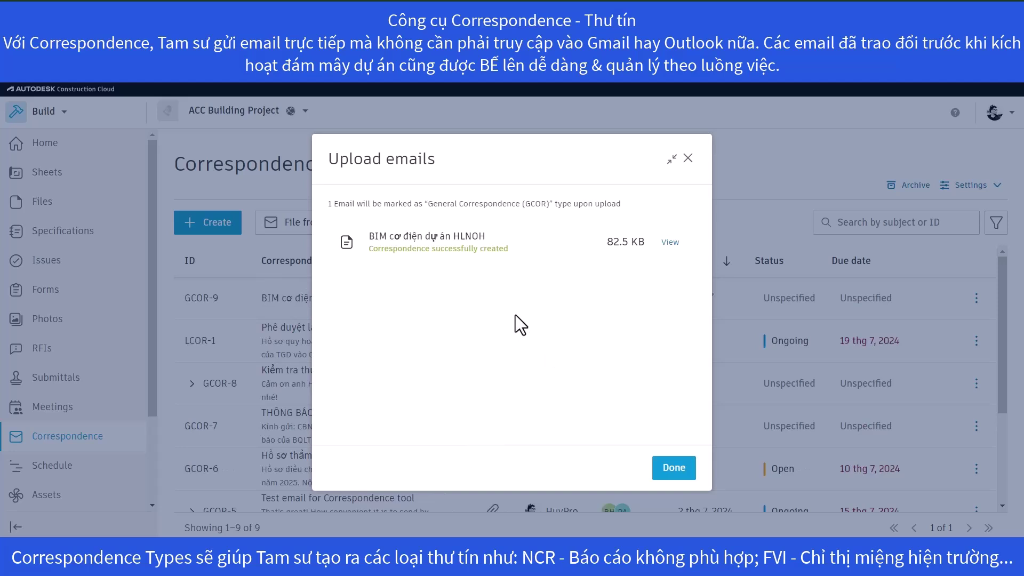
click(671, 468)
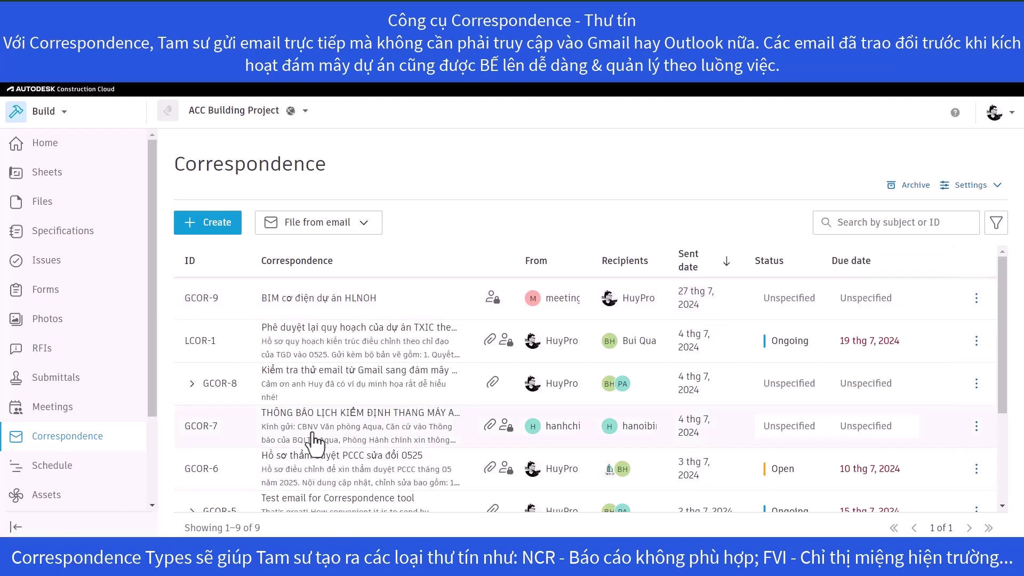
click(392, 300)
- Create a correspondence type titled "Non Conformance Report" with initials NCR in the Correspondence settings, and return to the correspondence list
click(995, 188)
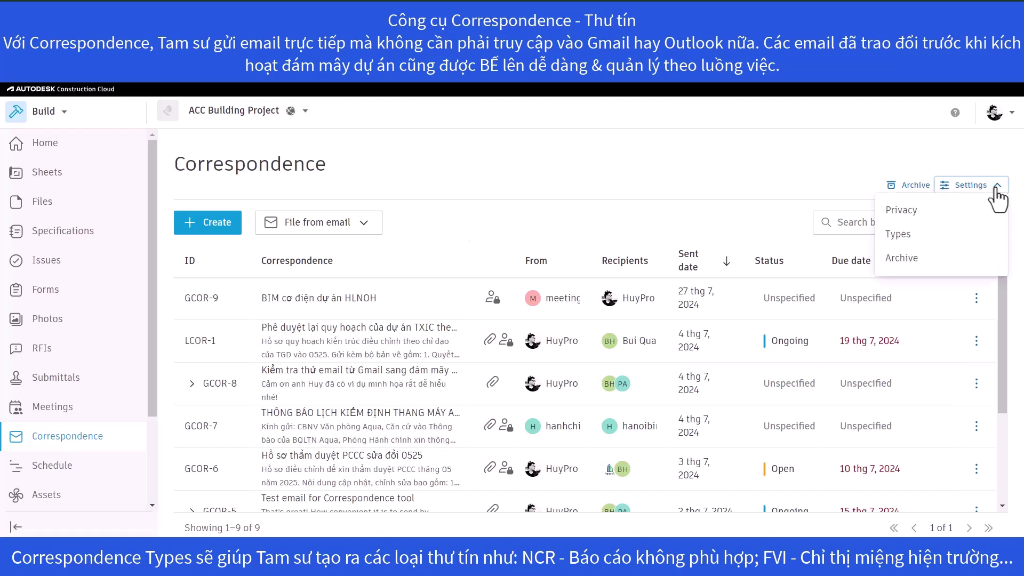
click(925, 236)
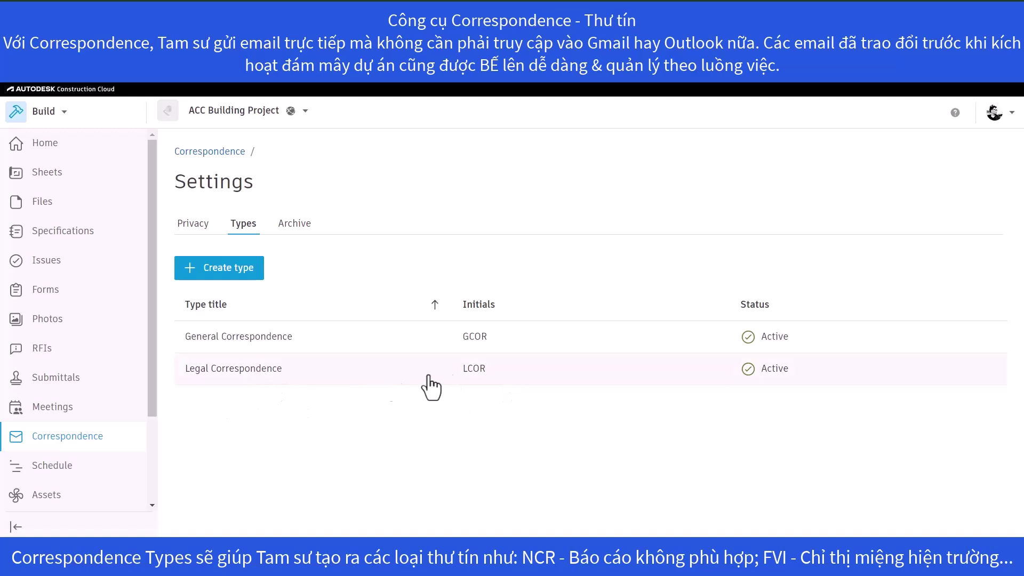
click(232, 272)
click(400, 282)
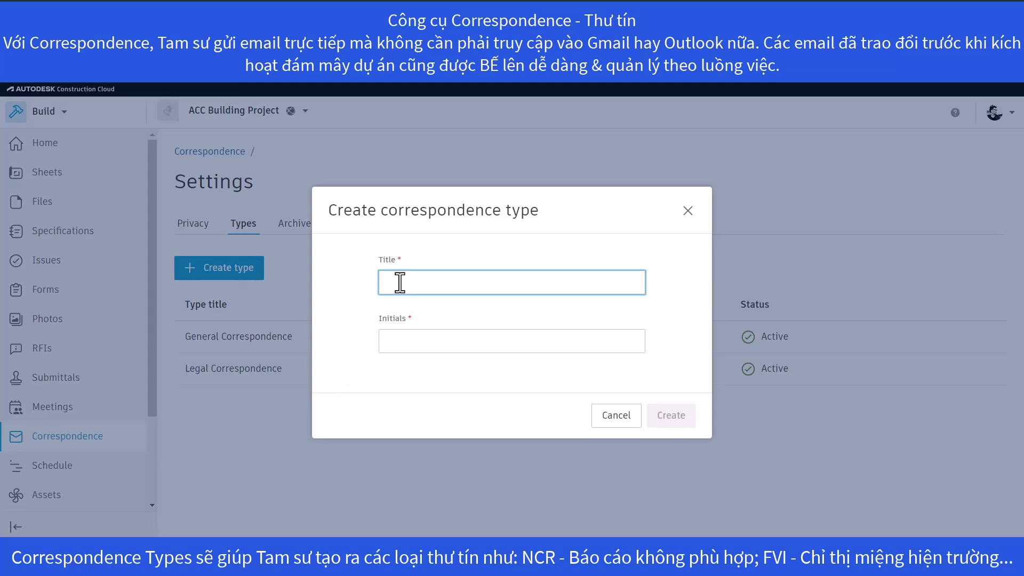
text(Non Conformance Report)
click(435, 350)
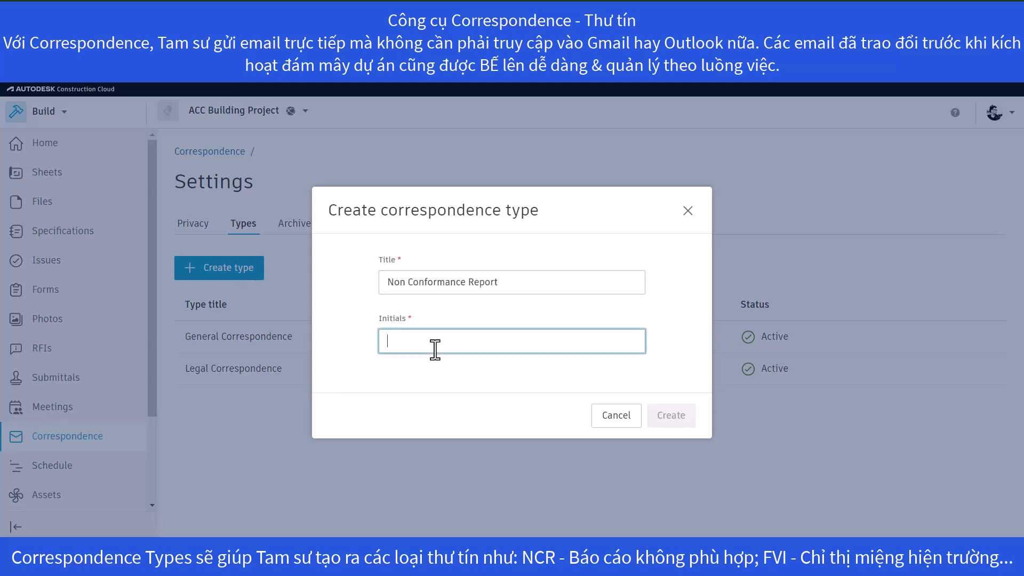
text(NCR)
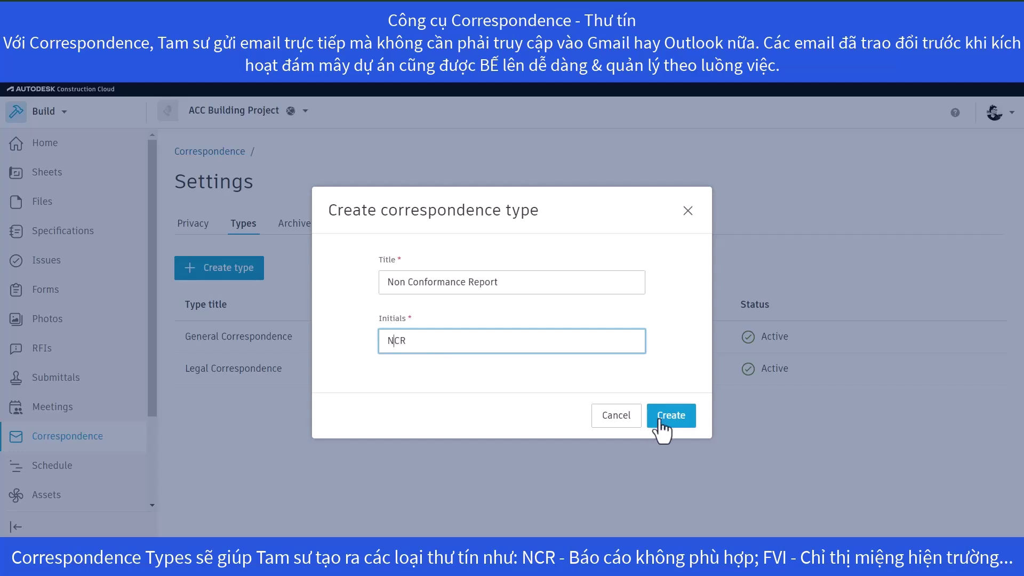
click(677, 418)
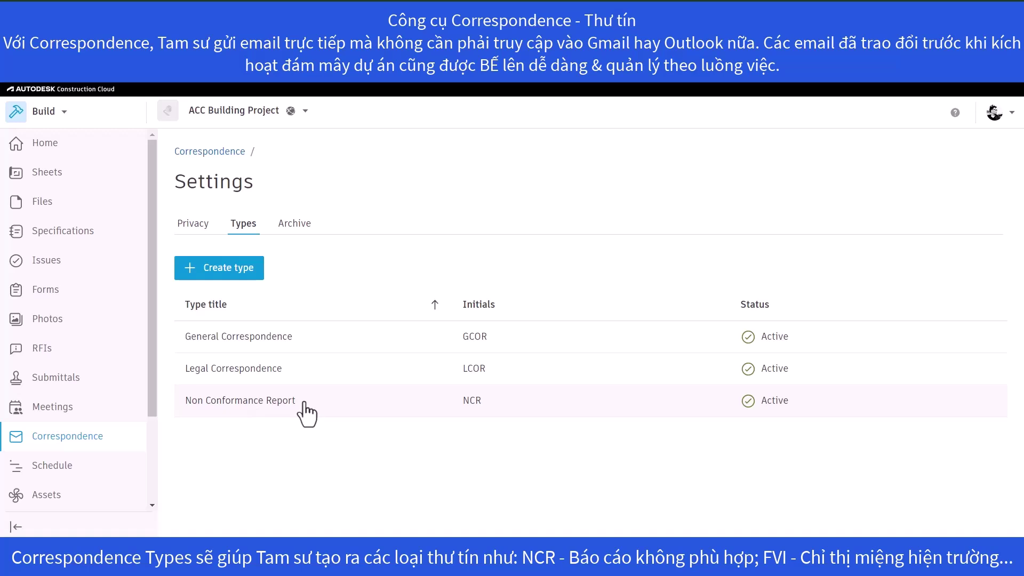
click(210, 152)
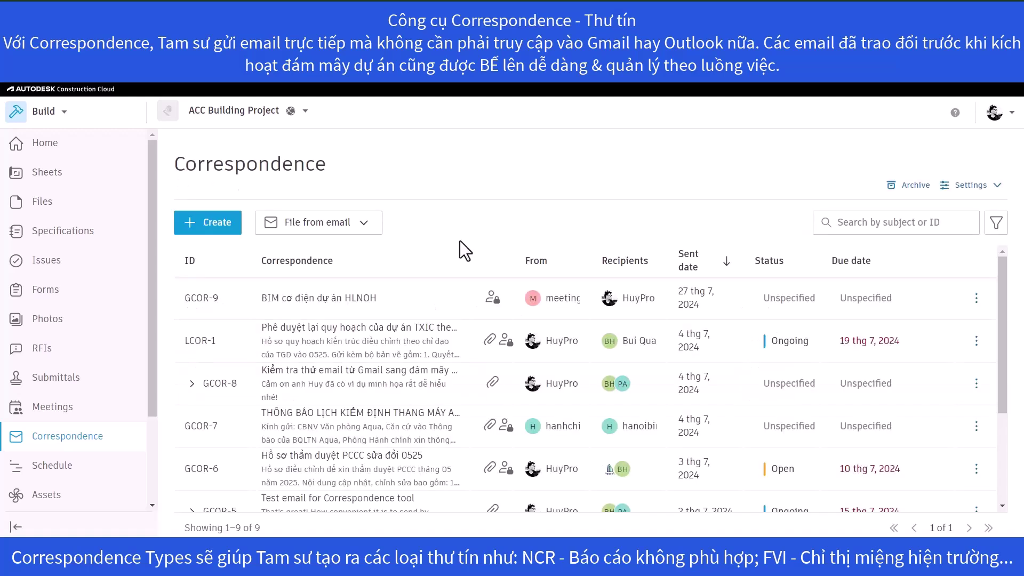